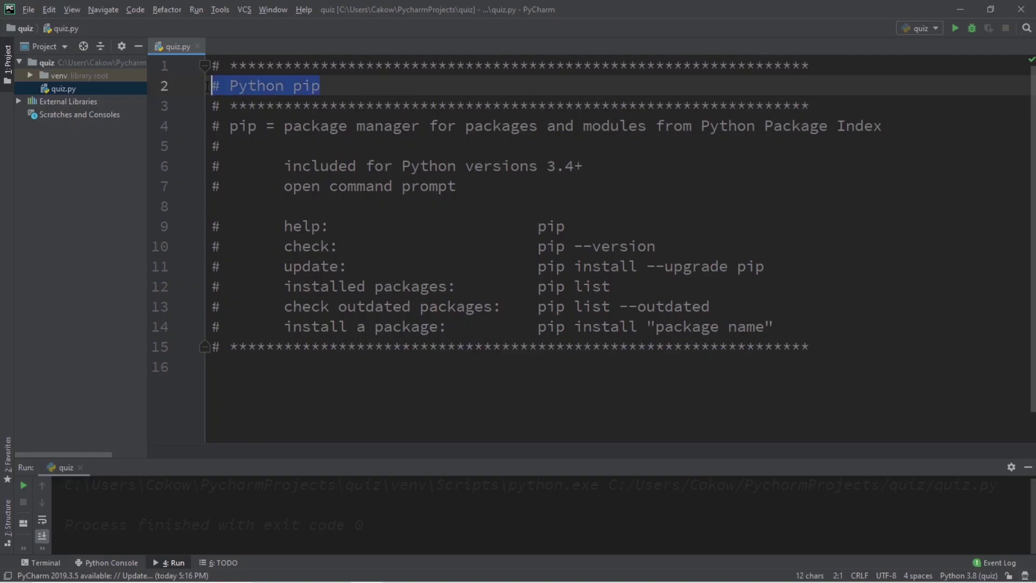
Step: Highlight and clear key phrases in quiz.py: Python pip, packages and modules, Python Package Index, 3.4+
{"action": "key", "text": "End"}
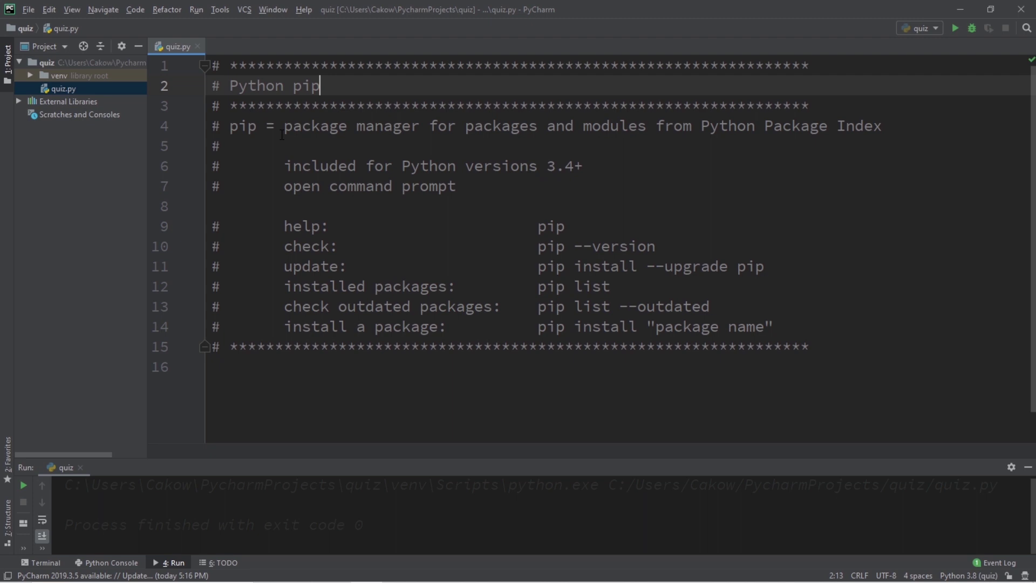
{"action": "left_click_drag", "start_coordinate": [466, 126], "coordinate": [883, 126]}
{"action": "left_click", "coordinate": [756, 92]}
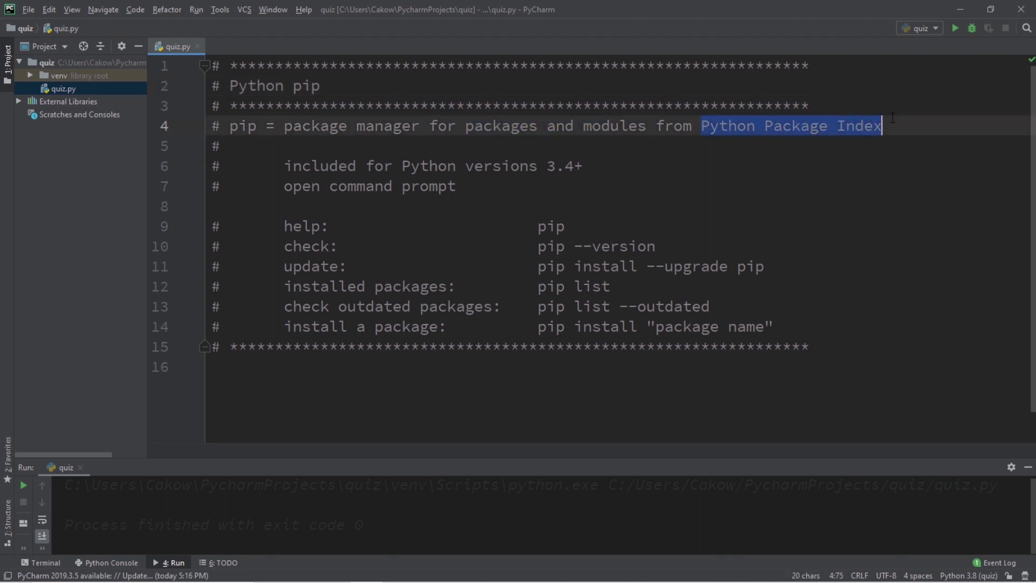
{"action": "left_click", "coordinate": [892, 133]}
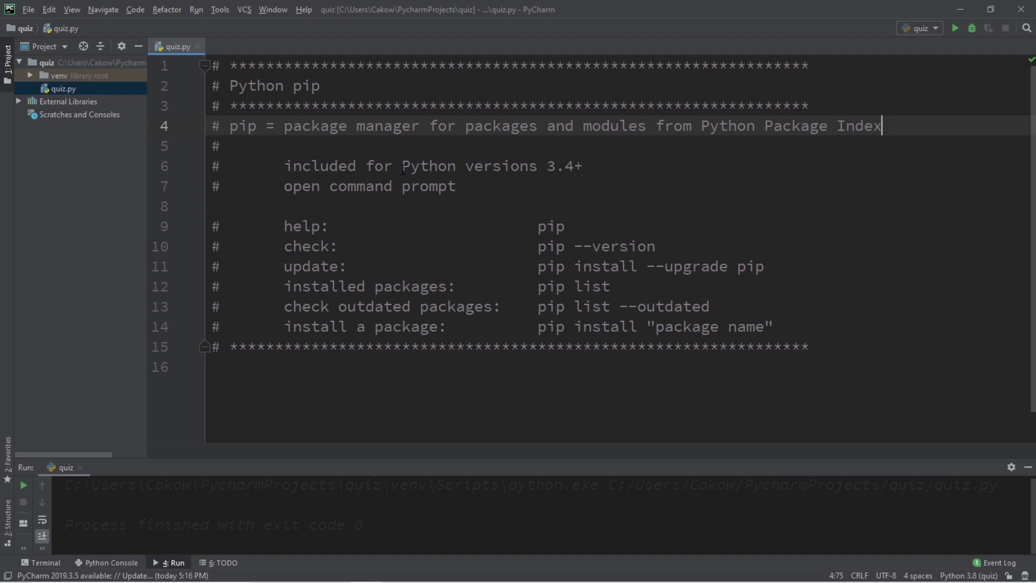
{"action": "left_click_drag", "start_coordinate": [546, 166], "coordinate": [583, 166]}
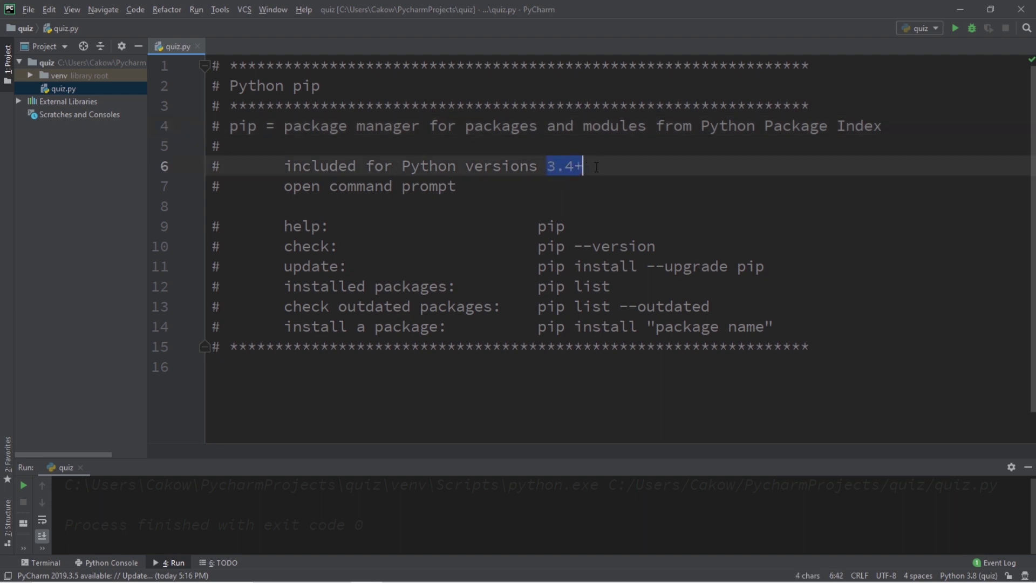
{"action": "left_click", "coordinate": [595, 170]}
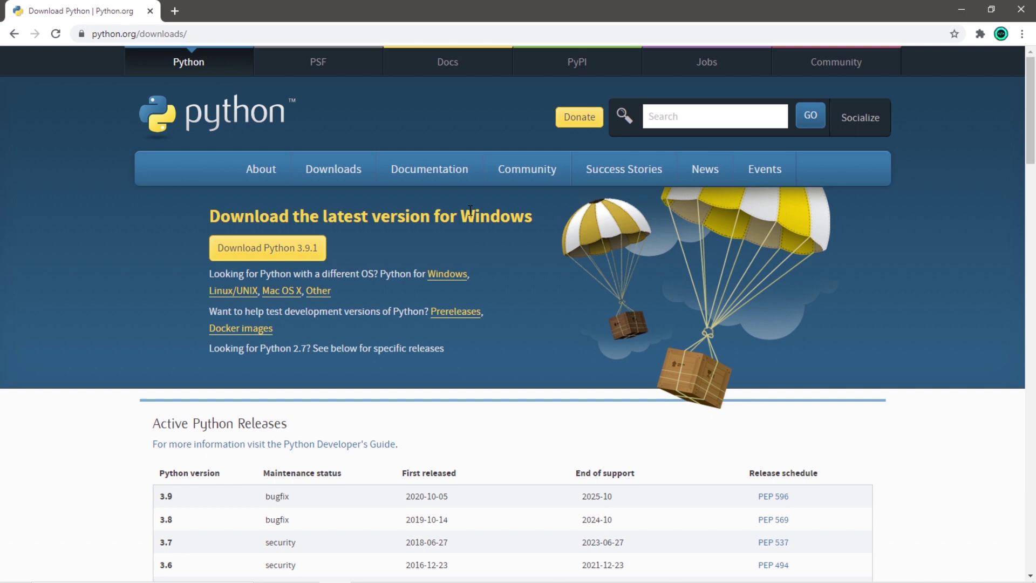
Step: Download the Python 3.9.1 installer and run it
{"action": "left_click", "coordinate": [253, 253]}
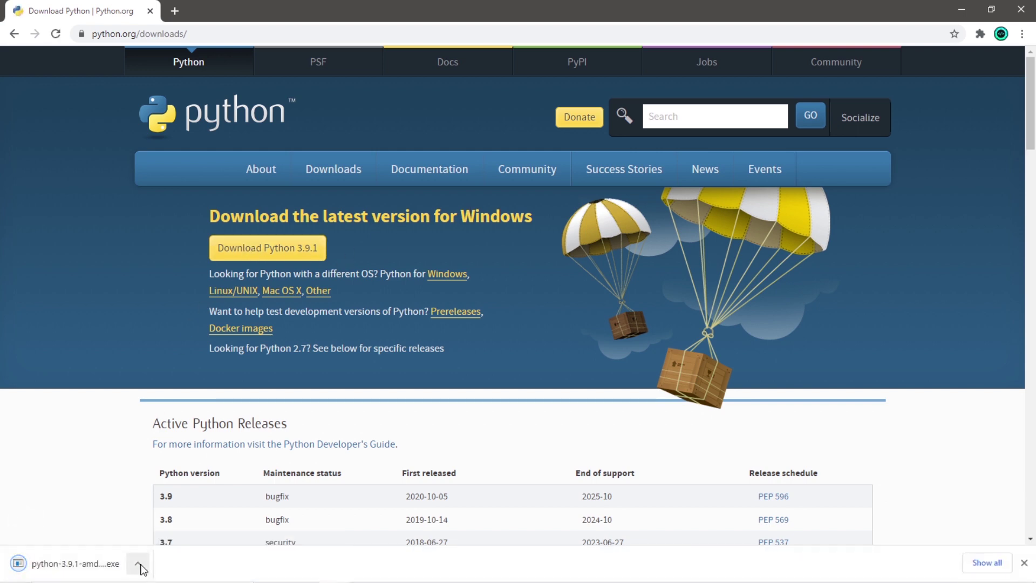
{"action": "left_click", "coordinate": [137, 563]}
{"action": "left_click", "coordinate": [195, 482]}
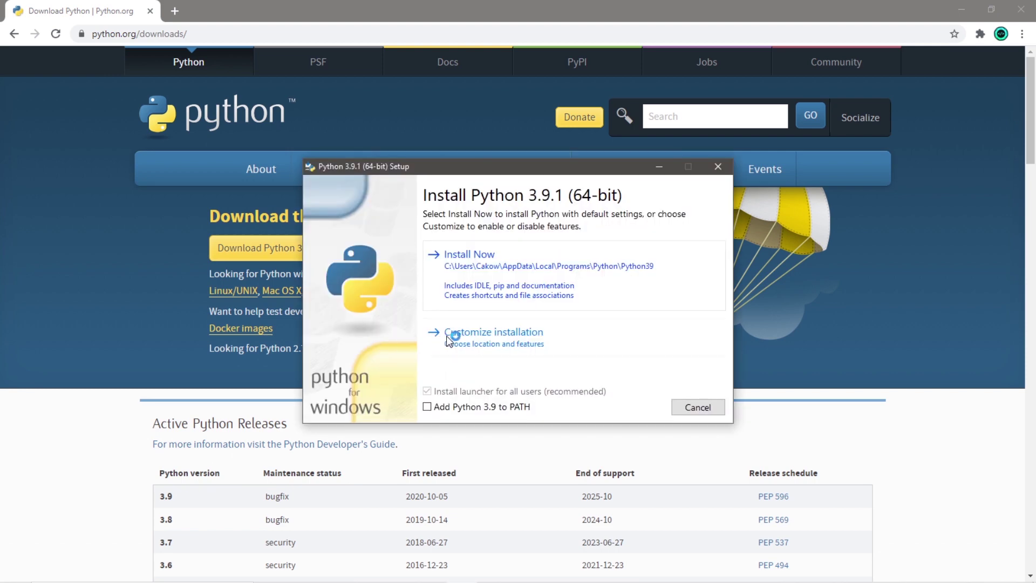
Step: Choose a customised install and enable adding Python to environment variables under Advanced Options
{"action": "left_click", "coordinate": [497, 339]}
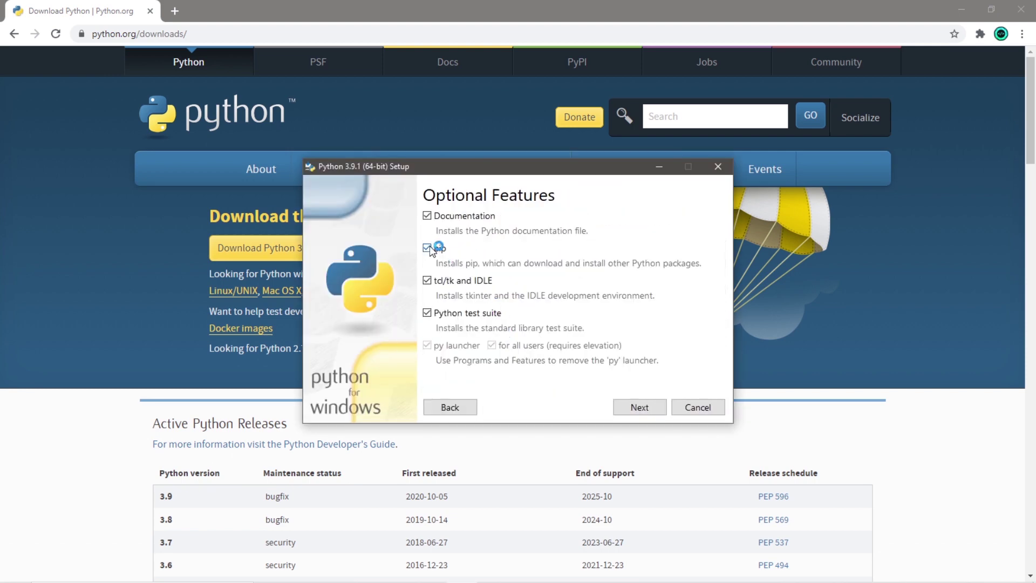
{"action": "left_click", "coordinate": [623, 407]}
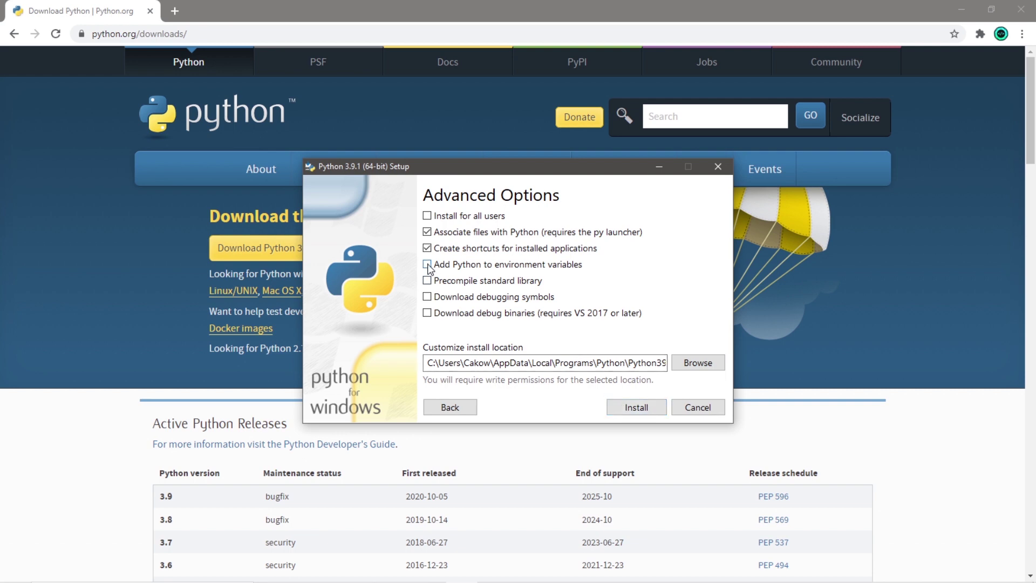
{"action": "left_click", "coordinate": [428, 266]}
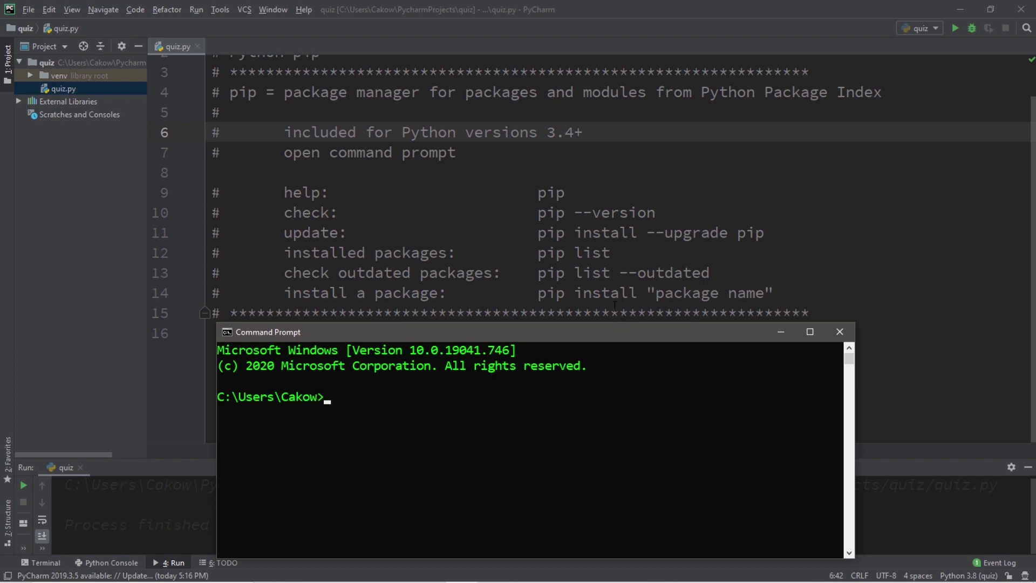
{"action": "type", "text": "pip"}
Step: Run pip to print its usage, commands and general options
{"action": "key", "text": "Return"}
{"action": "scroll", "coordinate": [344, 471], "scroll_direction": "up", "scroll_amount": 2}
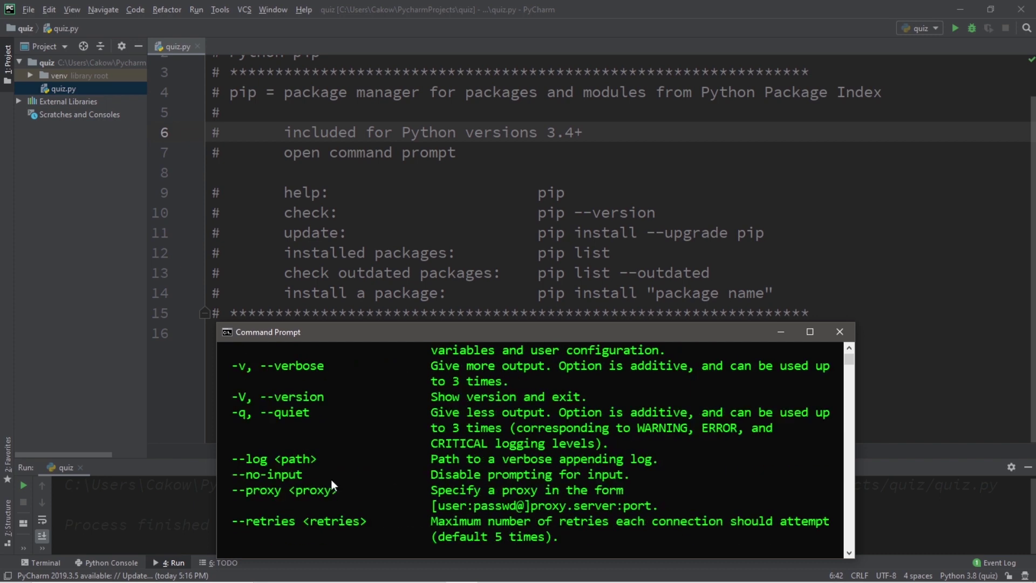
{"action": "scroll", "coordinate": [332, 480], "scroll_direction": "up", "scroll_amount": 4}
{"action": "scroll", "coordinate": [340, 450], "scroll_direction": "up", "scroll_amount": 3}
{"action": "scroll", "coordinate": [308, 476], "scroll_direction": "up", "scroll_amount": 2}
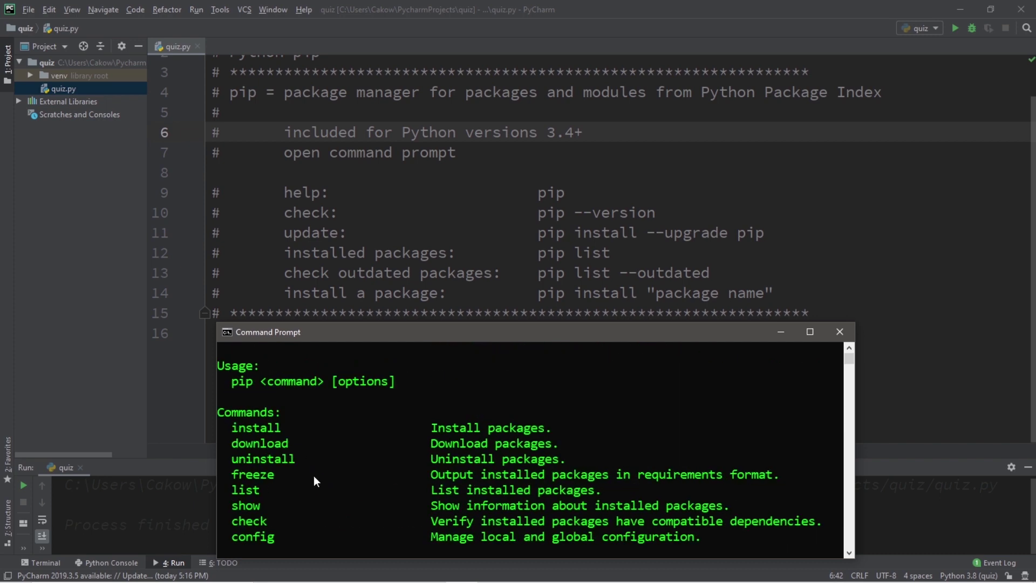
{"action": "scroll", "coordinate": [387, 462], "scroll_direction": "down", "scroll_amount": 7}
{"action": "scroll", "coordinate": [387, 466], "scroll_direction": "up", "scroll_amount": 10}
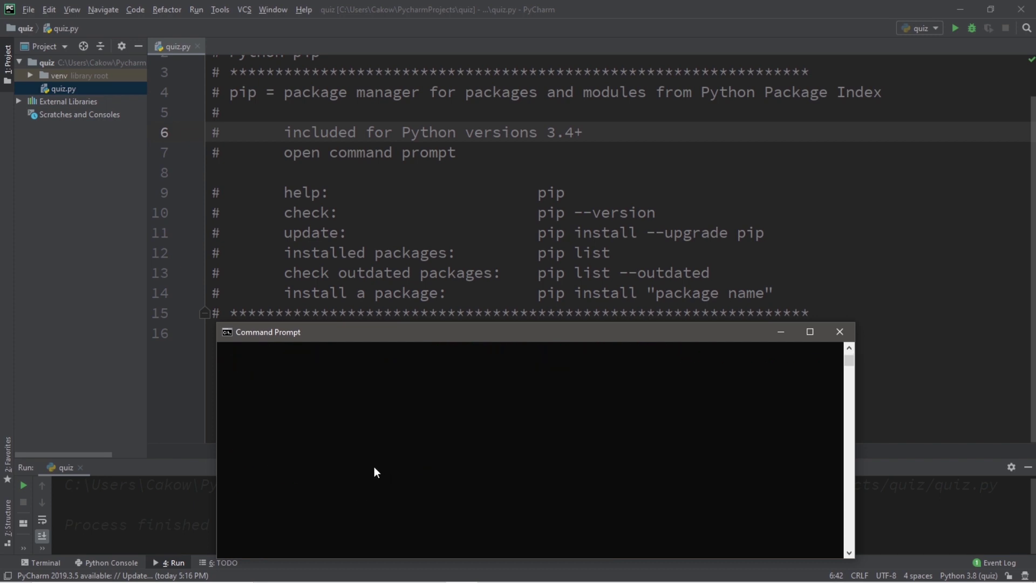
{"action": "scroll", "coordinate": [460, 468], "scroll_direction": "down", "scroll_amount": 15}
{"action": "scroll", "coordinate": [462, 468], "scroll_direction": "up", "scroll_amount": 3}
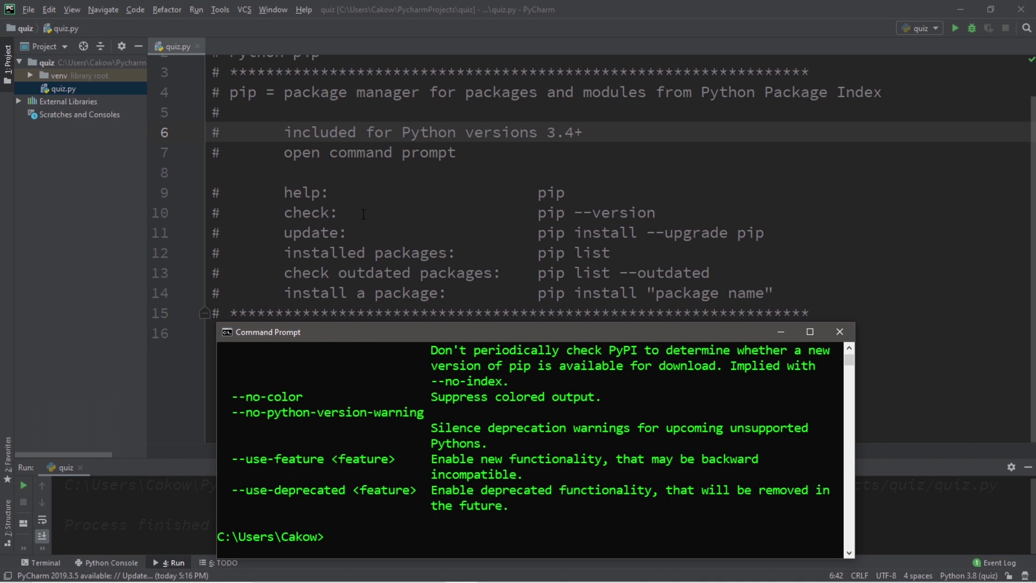
{"action": "type", "text": "pip "}
{"action": "type", "text": "--versio"}
{"action": "type", "text": "n"}
Step: Check pip's version (21.0, Python 3.8), then attempt a pip self-upgrade, already up to date
{"action": "key", "text": "Return"}
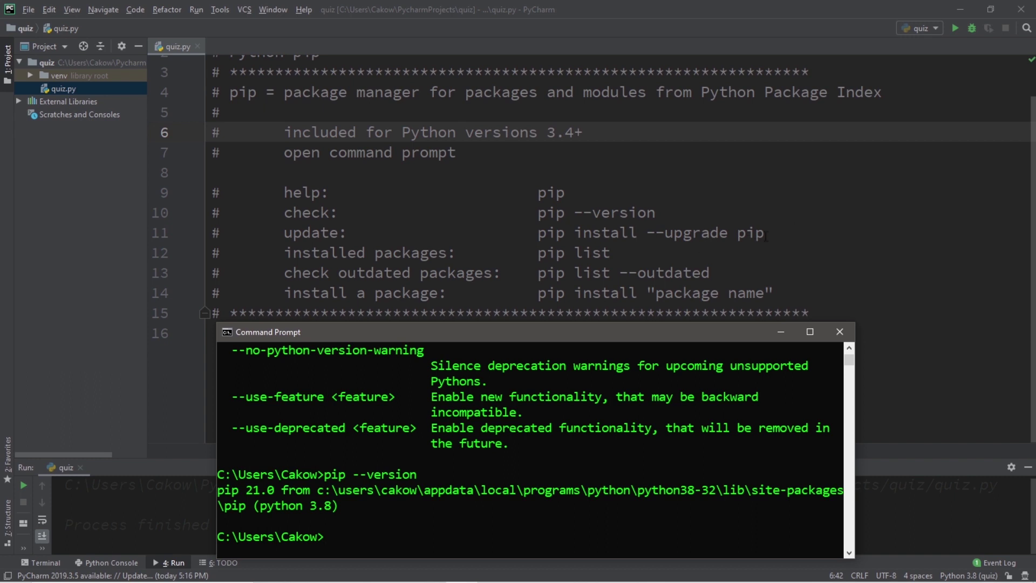
{"action": "type", "text": "pip "}
{"action": "type", "text": "install --"}
{"action": "type", "text": "upgrad"}
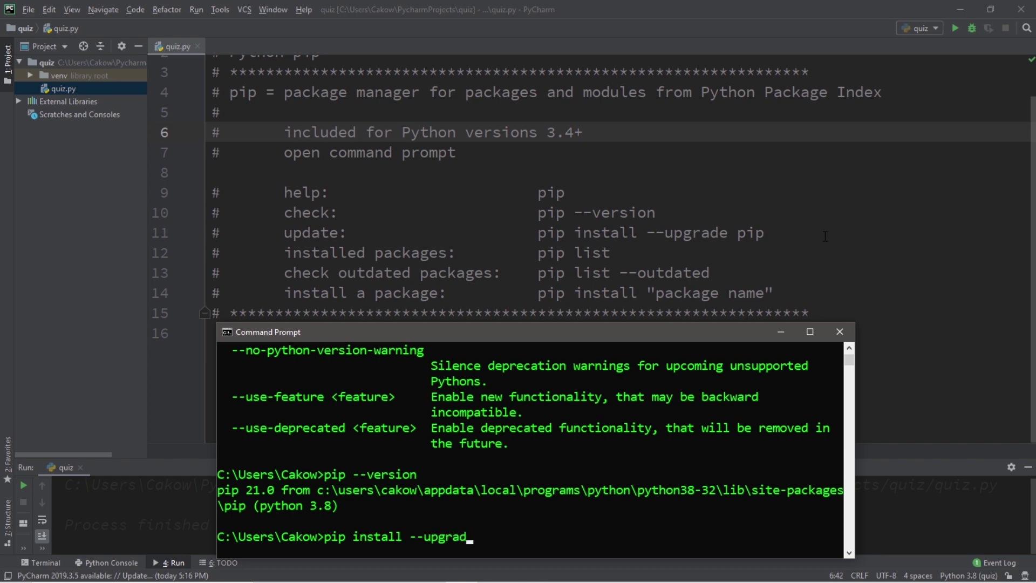
{"action": "type", "text": "e pip"}
{"action": "key", "text": "Return"}
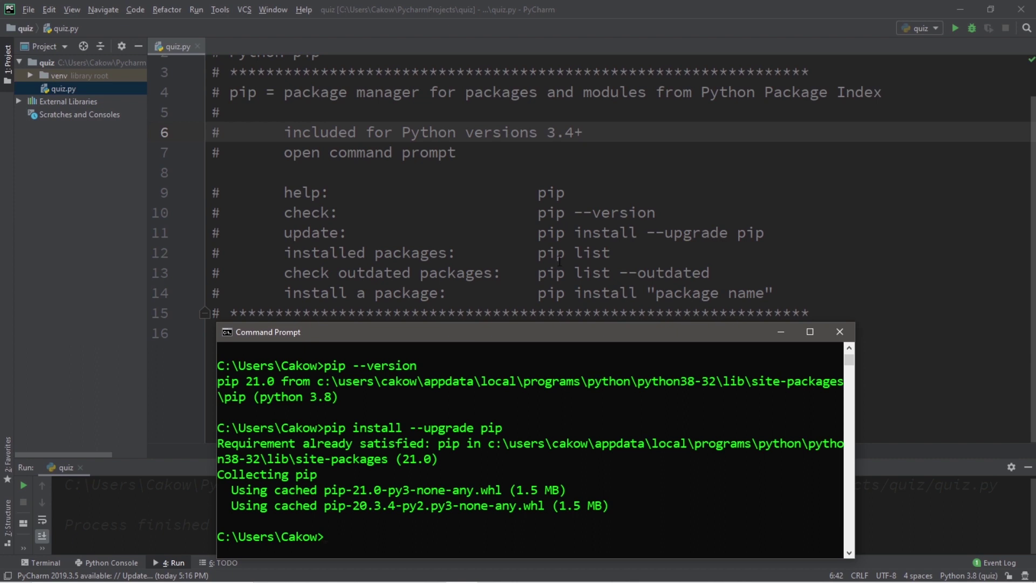
{"action": "type", "text": "pi"}
{"action": "type", "text": "p list"}
Step: Run pip list to show installed packages, including numpy, pygame and tkcalendar 1.6.1
{"action": "key", "text": "Return"}
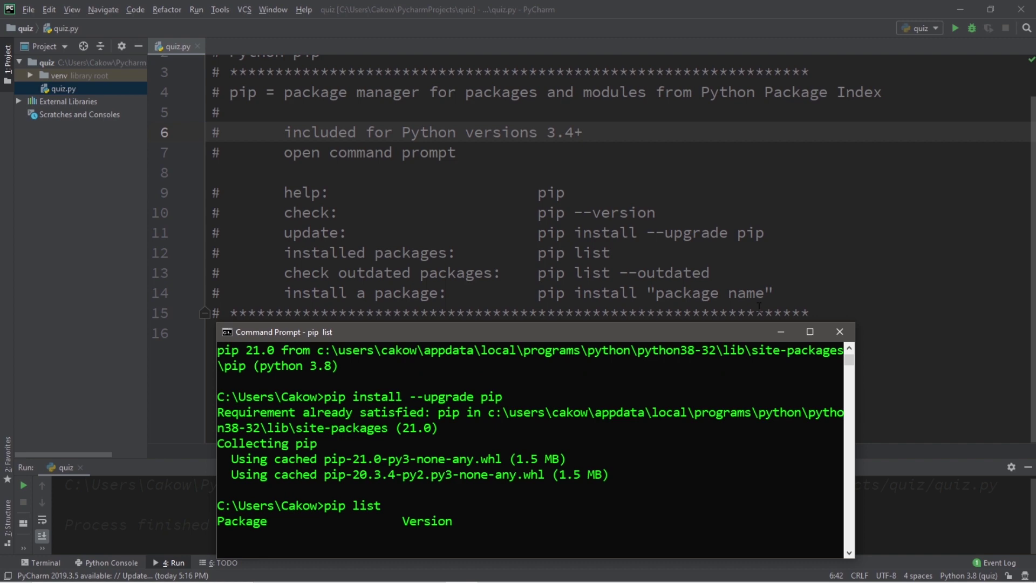
{"action": "scroll", "coordinate": [331, 464], "scroll_direction": "up", "scroll_amount": 2}
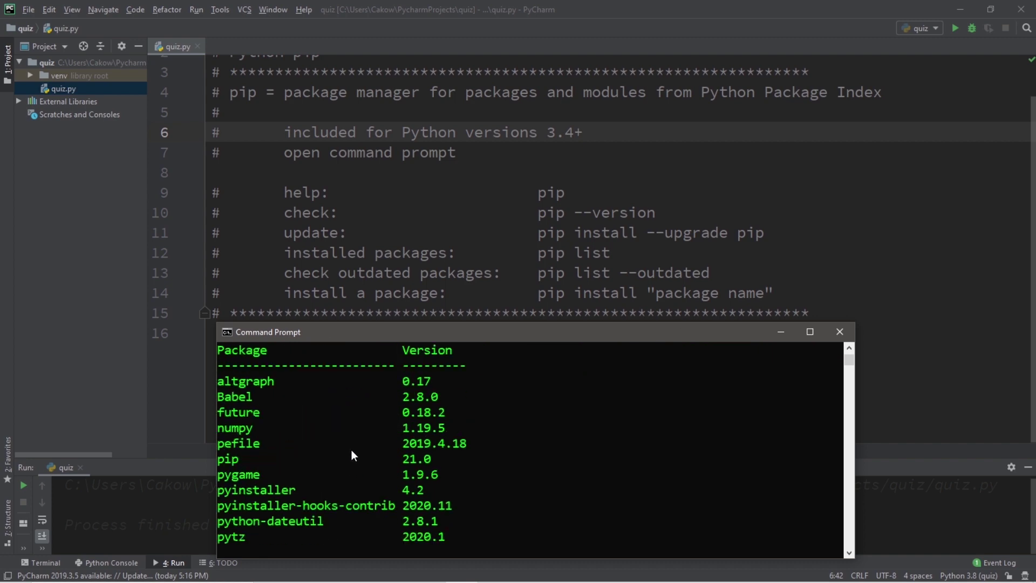
{"action": "scroll", "coordinate": [351, 455], "scroll_direction": "down", "scroll_amount": 1}
{"action": "scroll", "coordinate": [308, 451], "scroll_direction": "up", "scroll_amount": 1}
{"action": "scroll", "coordinate": [257, 480], "scroll_direction": "down", "scroll_amount": 2}
{"action": "scroll", "coordinate": [300, 491], "scroll_direction": "down", "scroll_amount": 2}
{"action": "scroll", "coordinate": [351, 484], "scroll_direction": "up", "scroll_amount": 2}
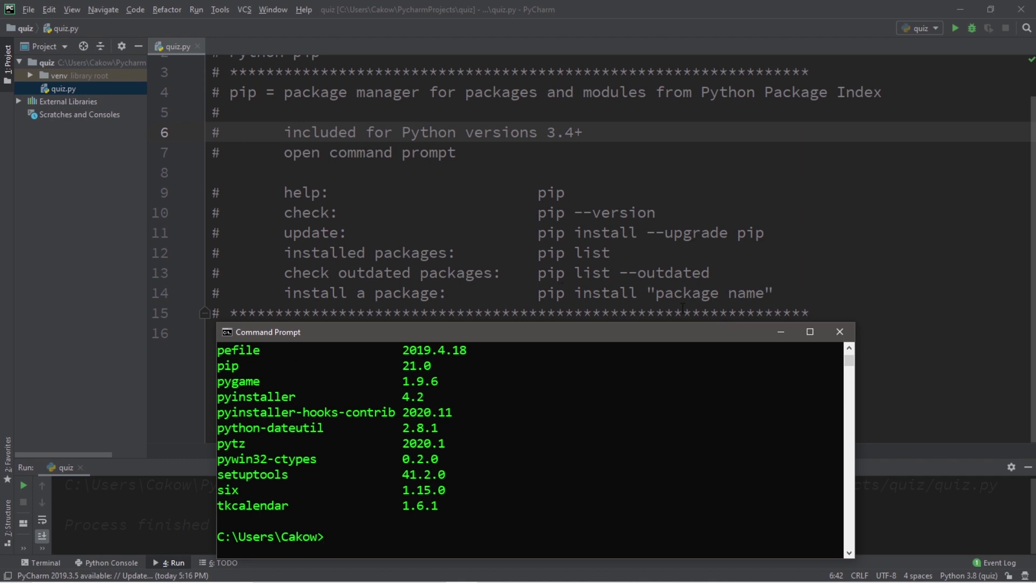
{"action": "type", "text": "pip"}
{"action": "type", "text": " list --"}
{"action": "type", "text": "outdated"}
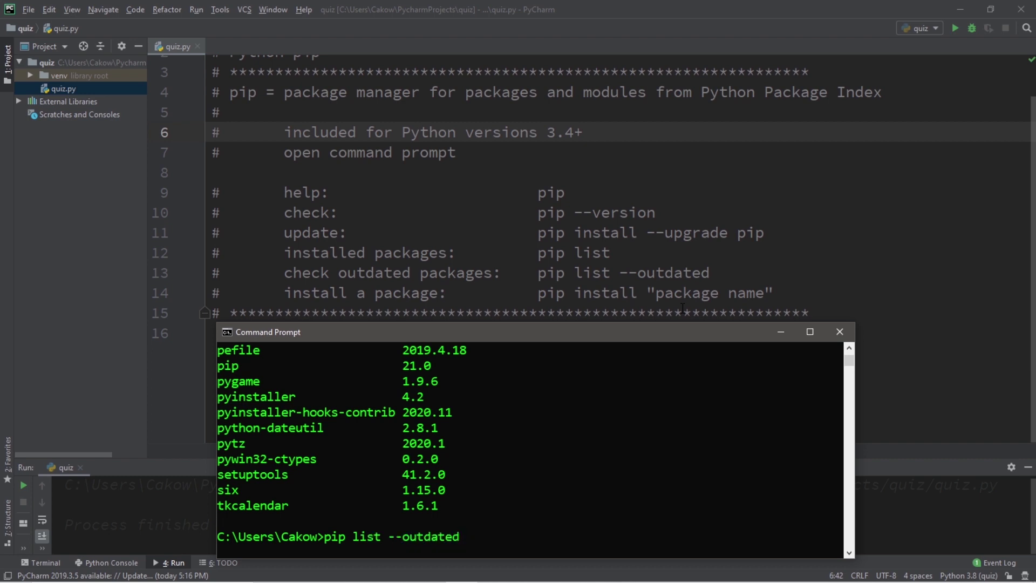
Step: Run pip list --outdated, reporting Babel, pygame, pytz and setuptools with newer versions
{"action": "key", "text": "Return"}
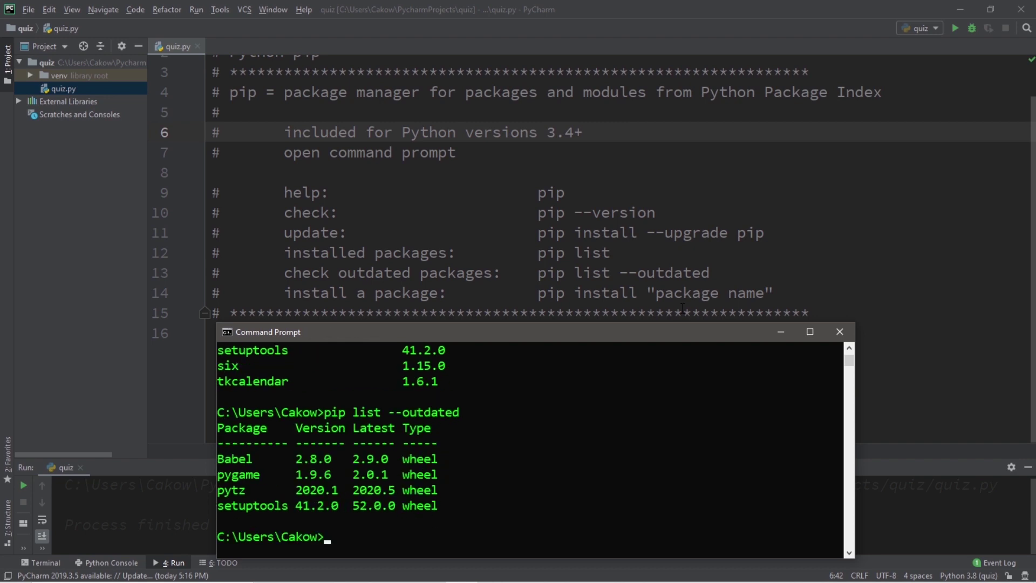
{"action": "scroll", "coordinate": [435, 469], "scroll_direction": "down", "scroll_amount": 1}
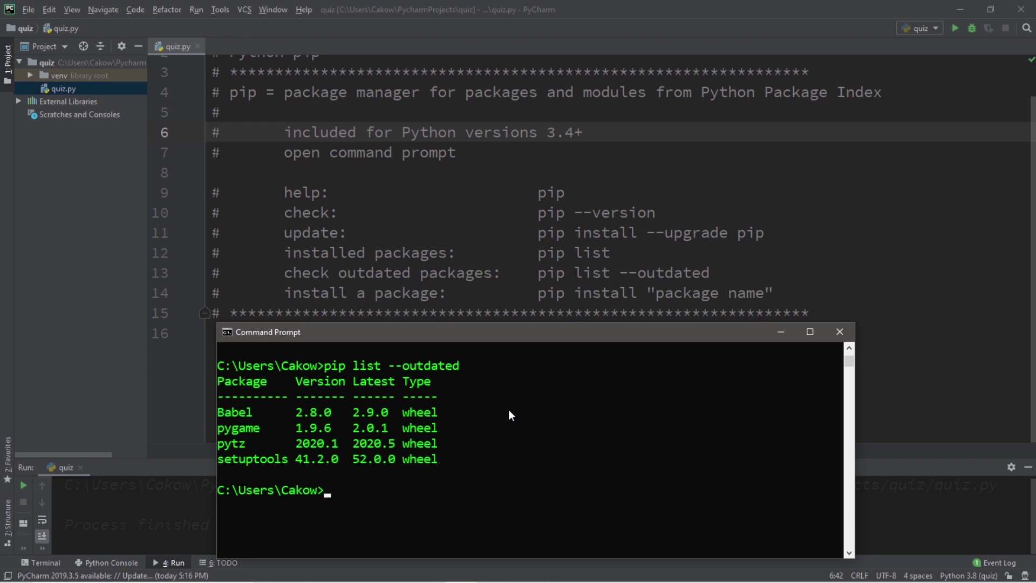
{"action": "type", "text": "pip install "}
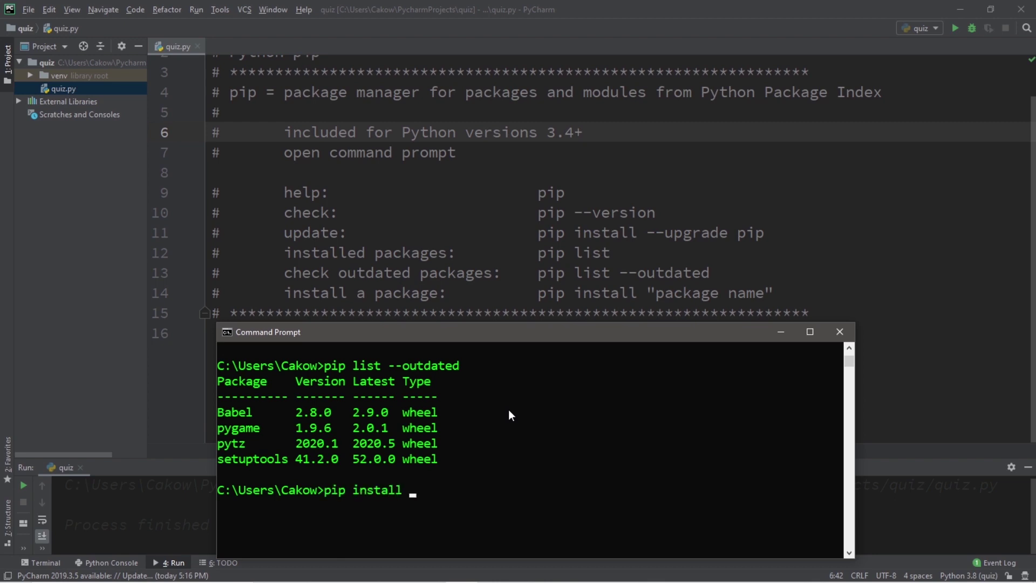
{"action": "type", "text": "pygame"}
{"action": "type", "text": " --upgra"}
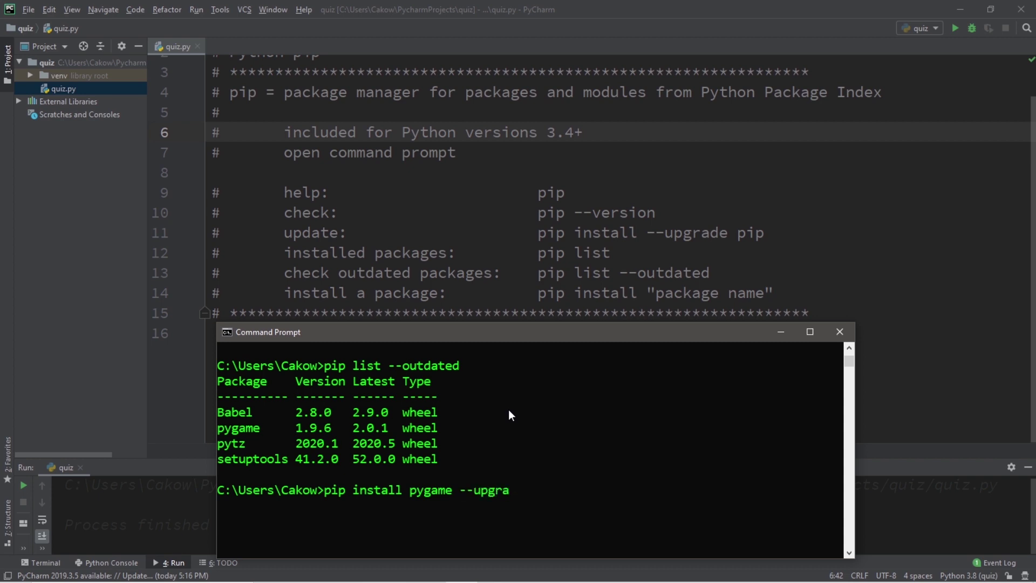
{"action": "type", "text": "de"}
Step: Upgrade pygame from 1.9.6 to 2.0.1, then recheck outdated packages: only Babel, pytz, setuptools remain
{"action": "key", "text": "Return"}
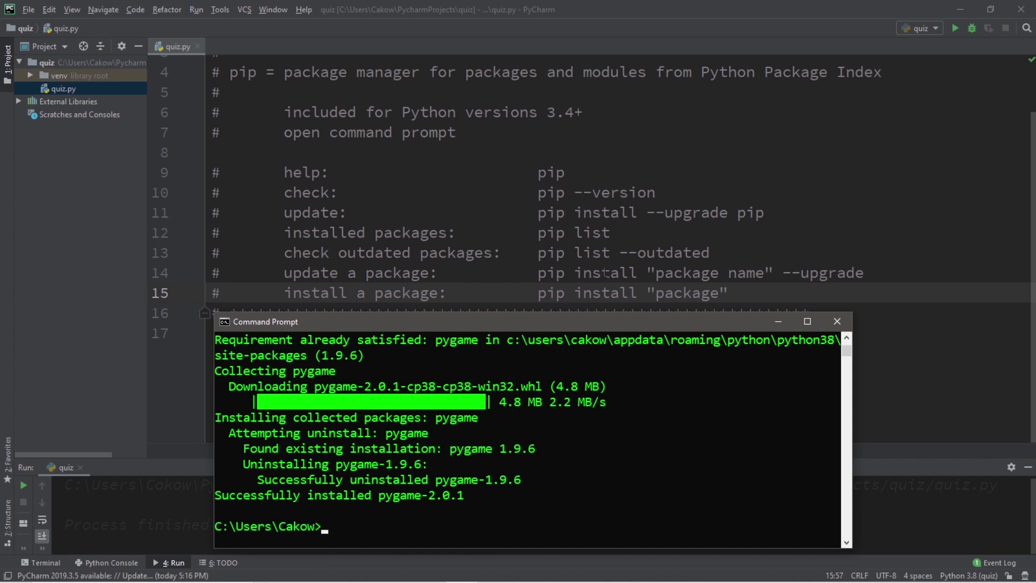
{"action": "type", "text": "pi"}
{"action": "type", "text": "p list --"}
{"action": "type", "text": "outdated"}
{"action": "key", "text": "Return"}
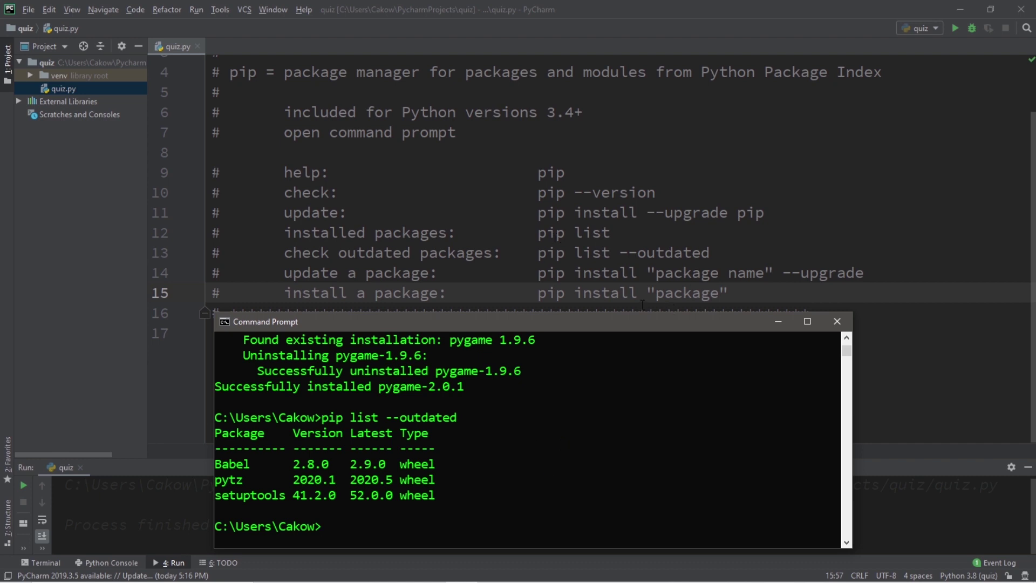
{"action": "type", "text": "pip "}
{"action": "type", "text": "install "}
{"action": "type", "text": "pand"}
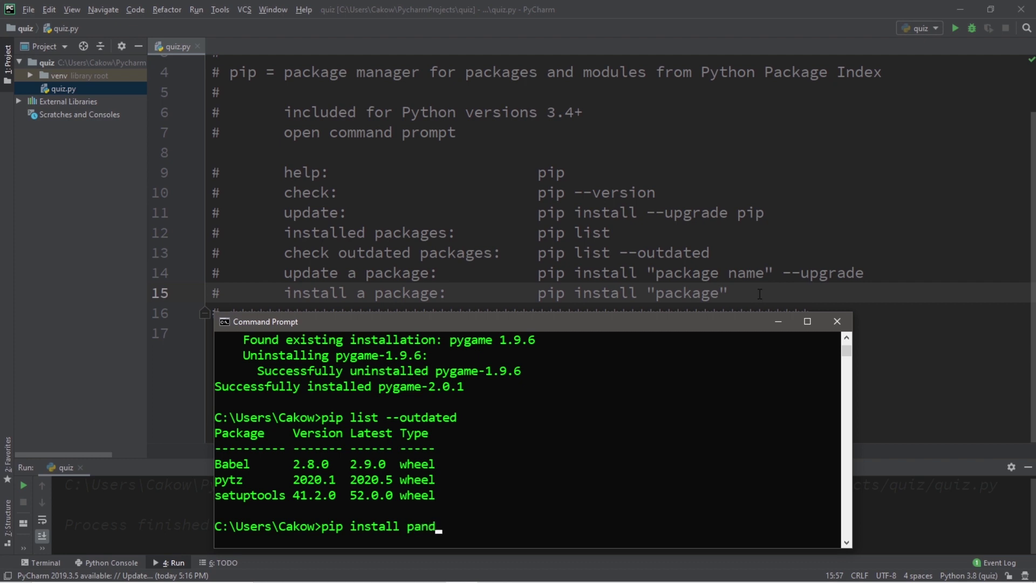
{"action": "type", "text": "as"}
Step: Install pandas 1.2.1, list packages, nudge the console, and select 'Python Package Index' in the notes
{"action": "key", "text": "Return"}
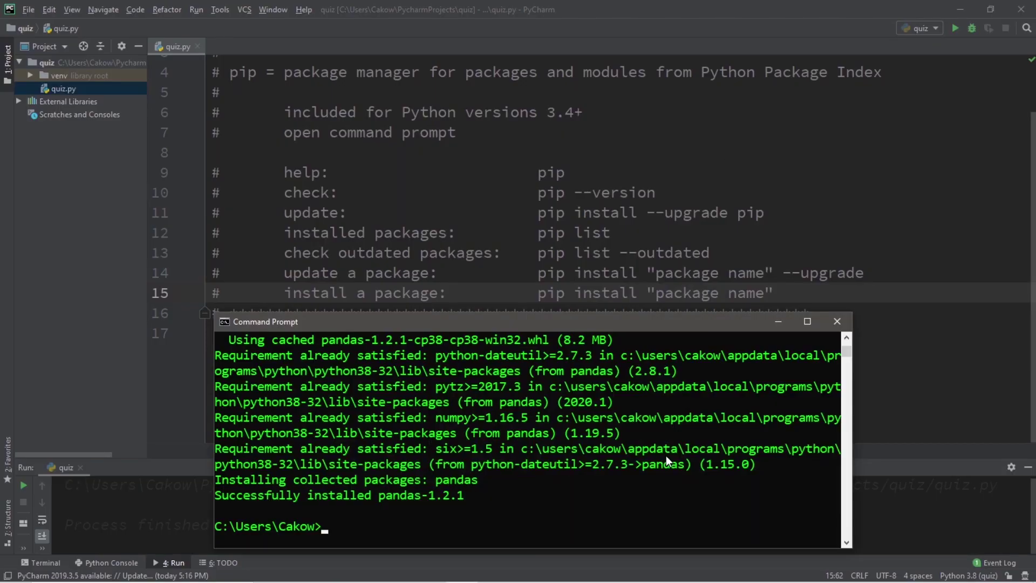
{"action": "type", "text": "pip list"}
{"action": "key", "text": "Return"}
{"action": "scroll", "coordinate": [326, 495], "scroll_direction": "up", "scroll_amount": 1}
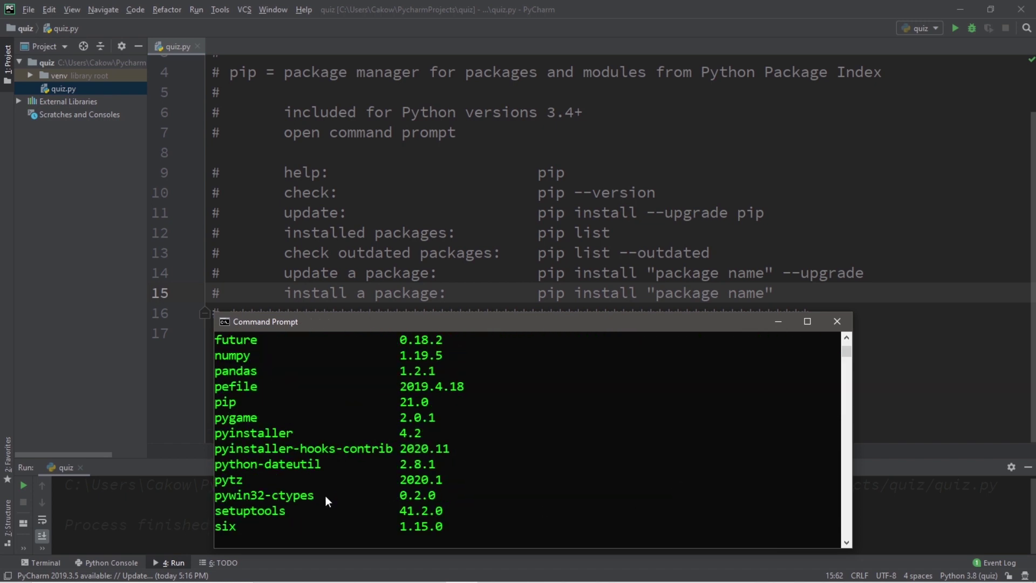
{"action": "scroll", "coordinate": [277, 459], "scroll_direction": "up", "scroll_amount": 1}
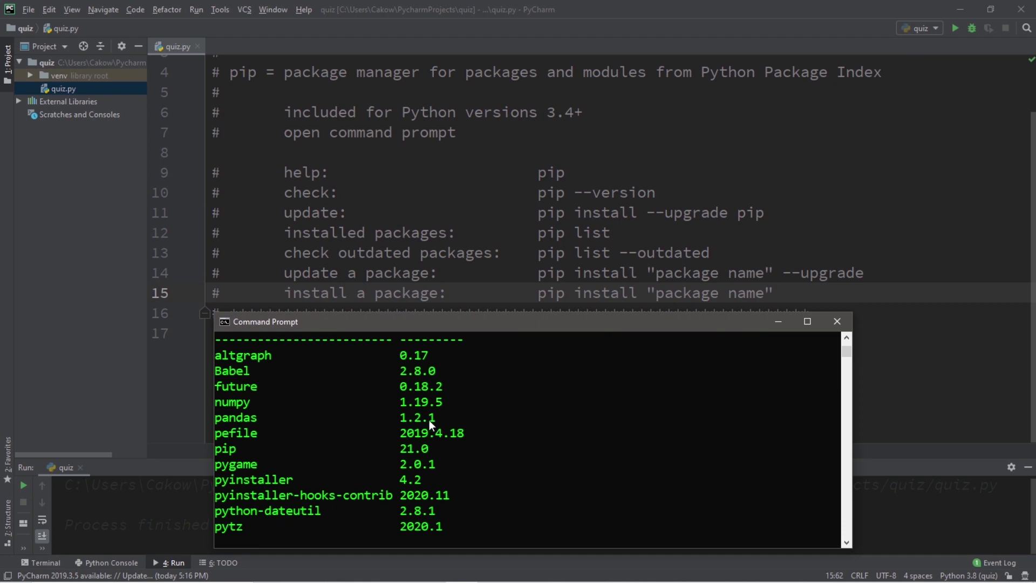
{"action": "left_click_drag", "start_coordinate": [492, 326], "coordinate": [500, 326]}
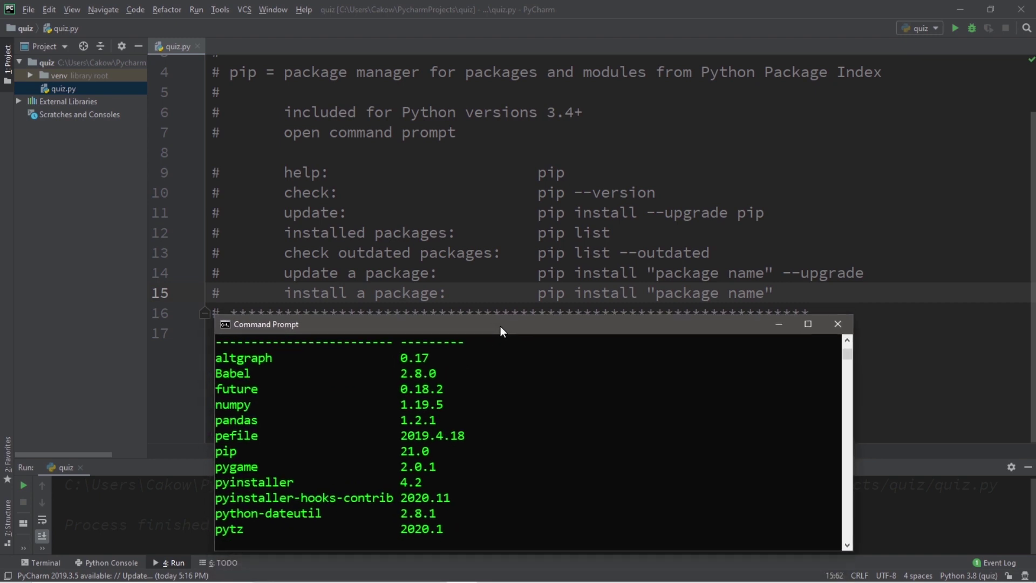
{"action": "scroll", "coordinate": [706, 223], "scroll_direction": "up", "scroll_amount": 1}
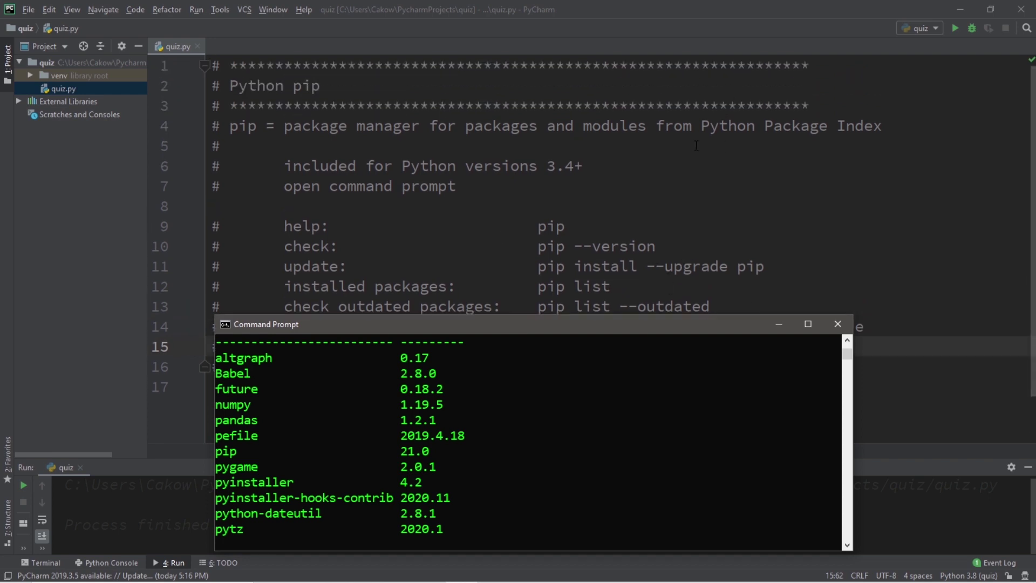
{"action": "left_click_drag", "start_coordinate": [701, 126], "coordinate": [882, 125]}
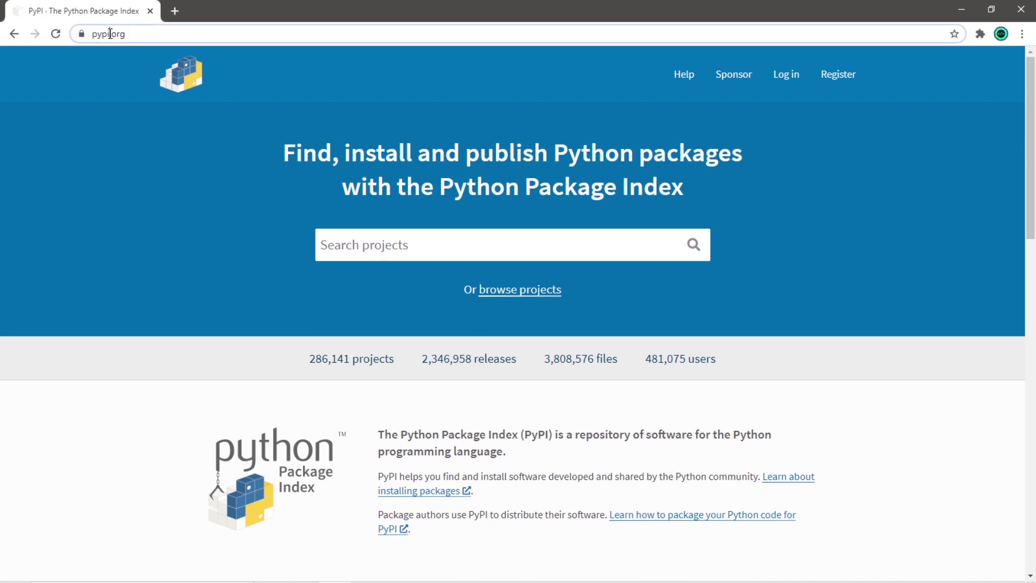
Step: Focus the PyPI home page showing project search and 286,141 projects
{"action": "left_click", "coordinate": [142, 106]}
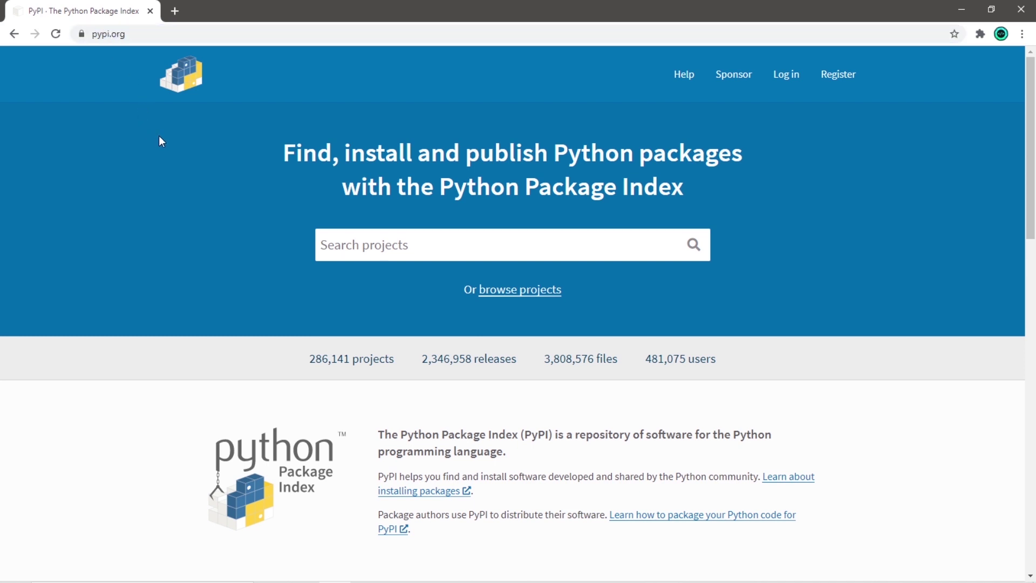